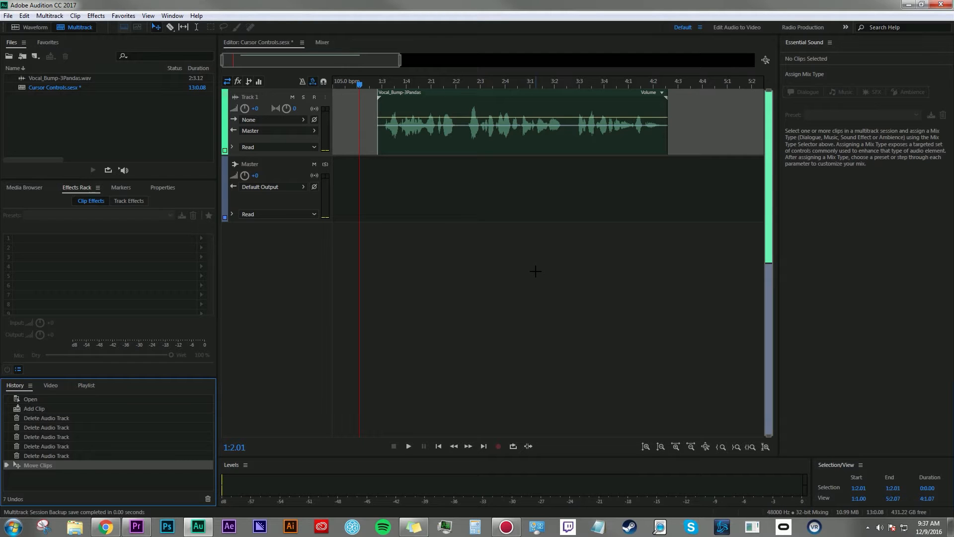
left_click(531, 100)
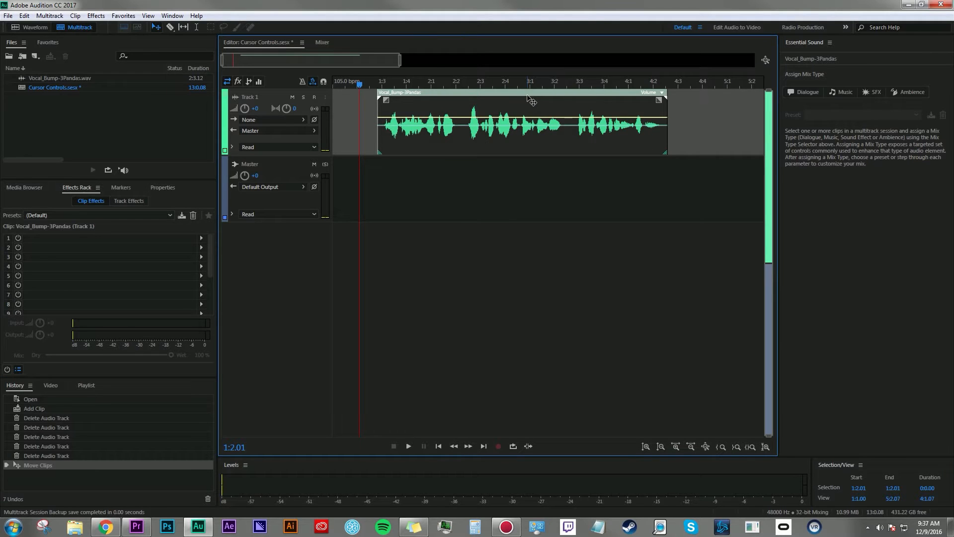
left_click(28, 16)
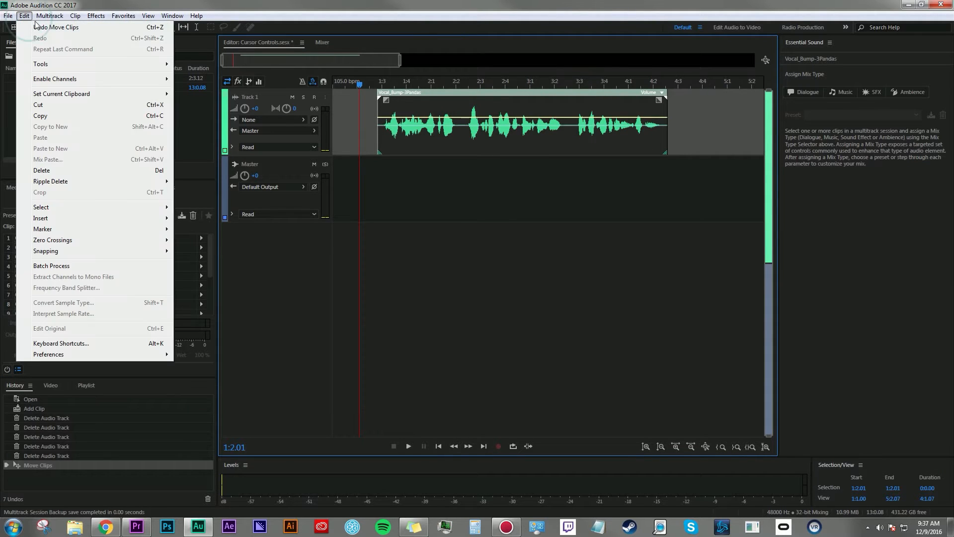
mouse_move(98, 19)
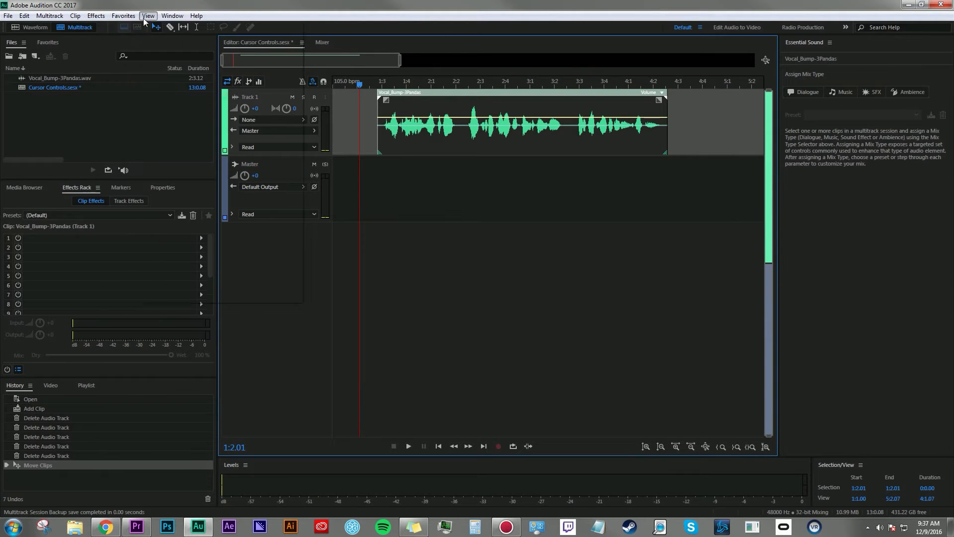
mouse_move(196, 16)
left_click(522, 225)
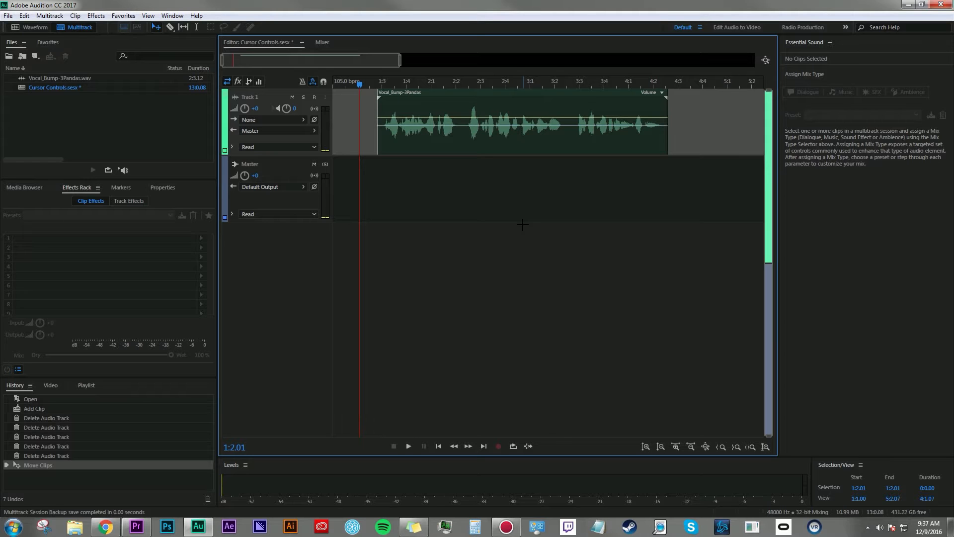
- Move the vocal clip slightly earlier on Track 1 and split it with the Razor just before 2:2 and between 3:2 and 3:3
left_click_drag(437, 115, 431, 115)
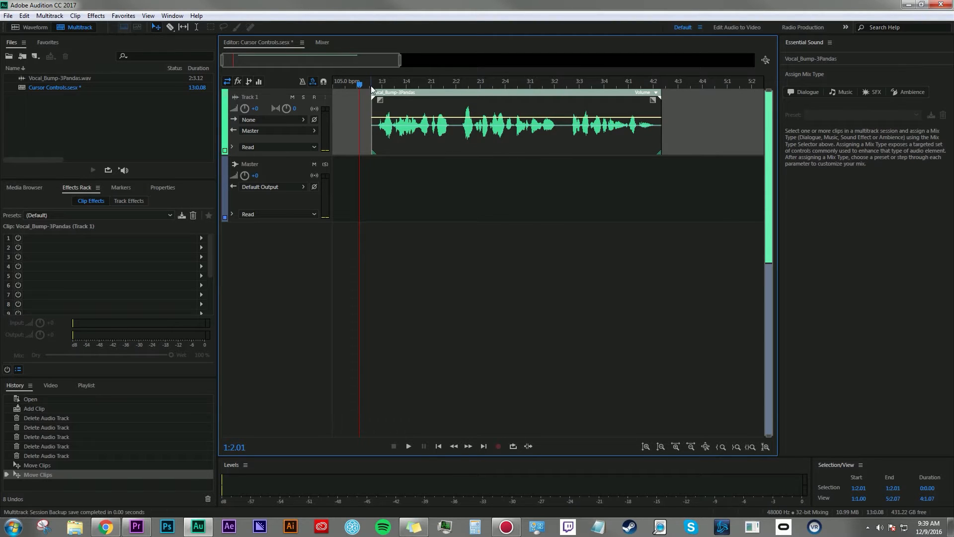
key("r")
left_click(452, 102)
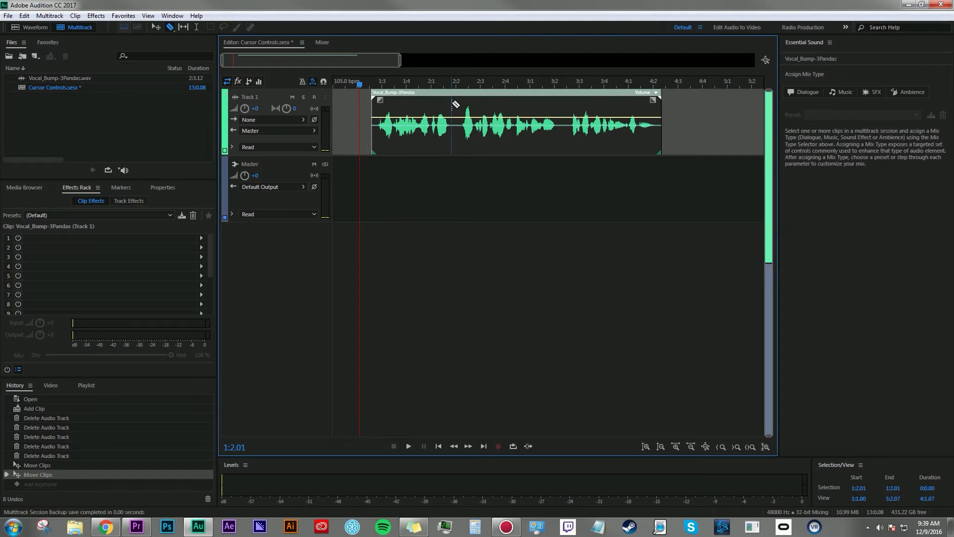
left_click(569, 102)
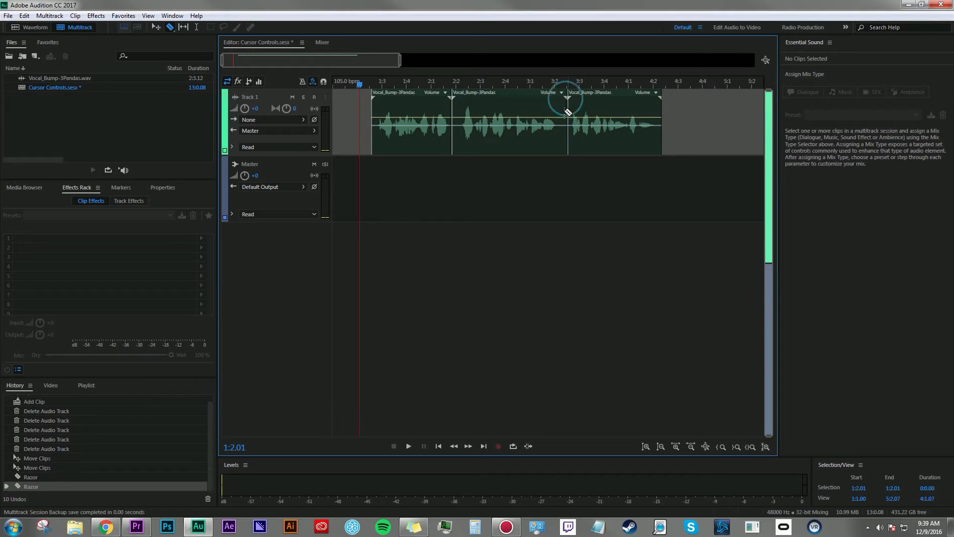
- Delete the middle segment of the split vocal clip on Track 1
key("v")
left_click(516, 103)
key("Delete")
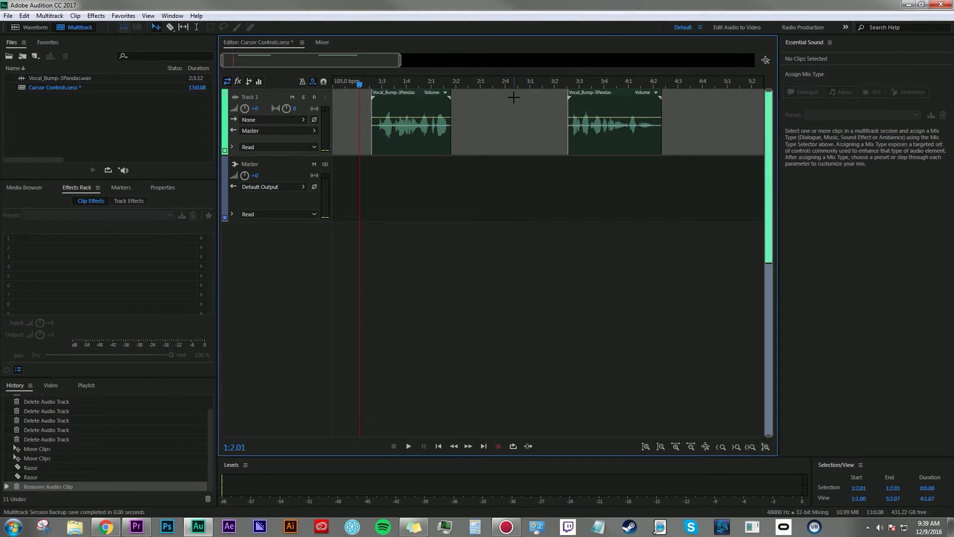
- Move the first vocal segment against the last one with a slight overlap and play the joined passage from 2:3.10
left_click_drag(422, 98, 541, 101)
left_click(497, 84)
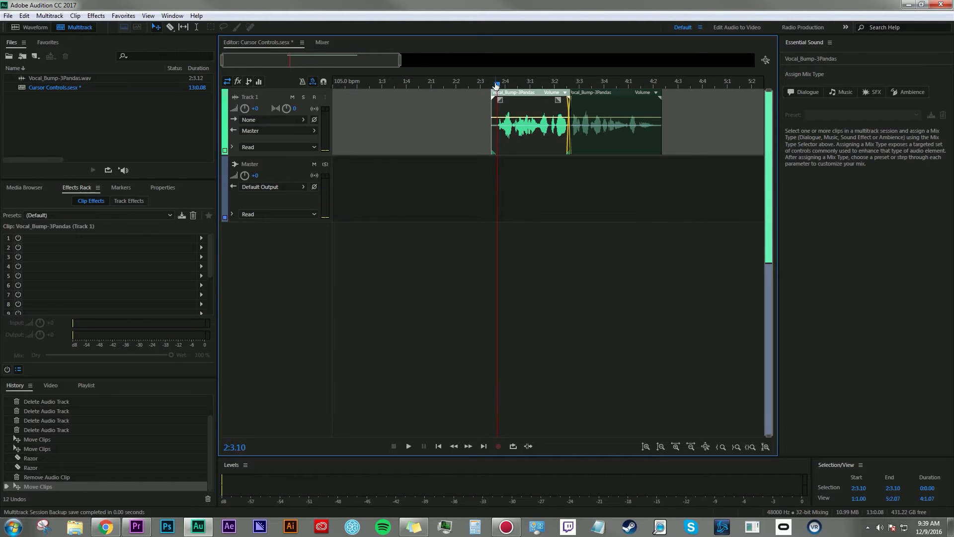
key("space")
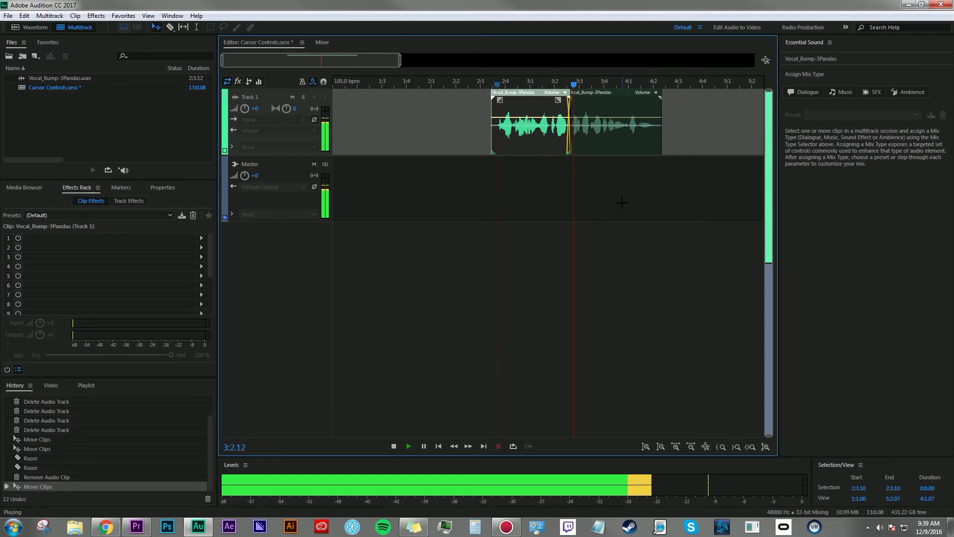
key("space")
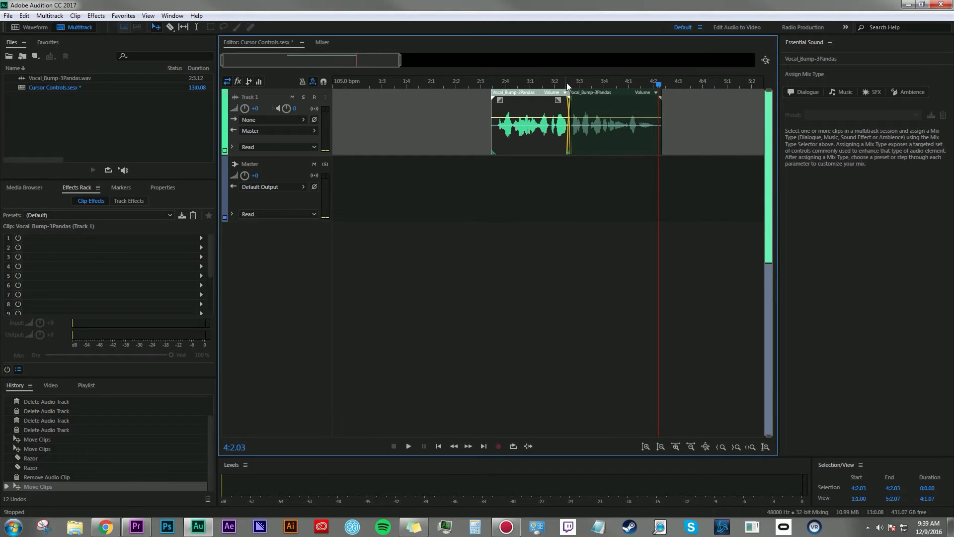
- Move the first vocal segment back to leave a small gap, and extend its end to overlap the last segment
left_click_drag(568, 82, 525, 101)
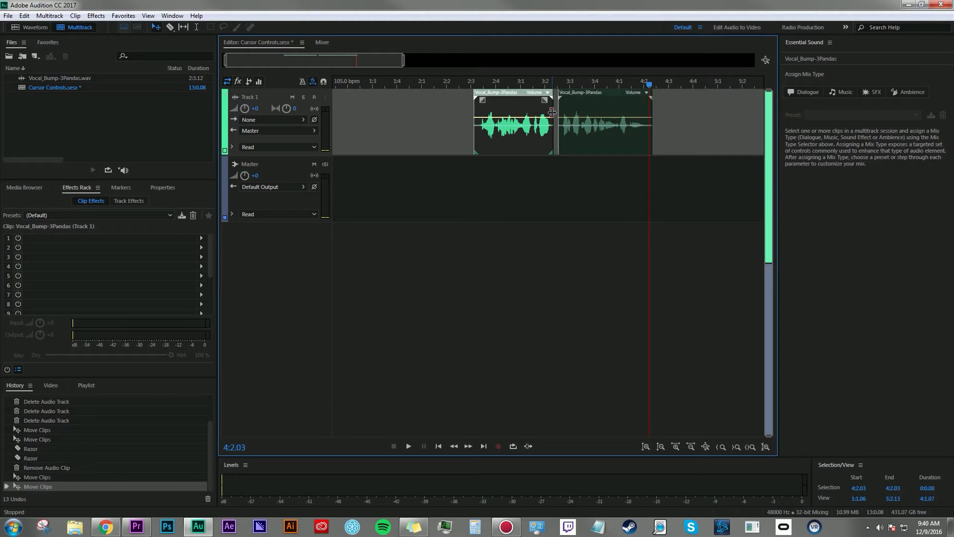
mouse_move(552, 112)
left_mouse_down()
mouse_move(545, 116)
mouse_move(558, 115)
left_mouse_up()
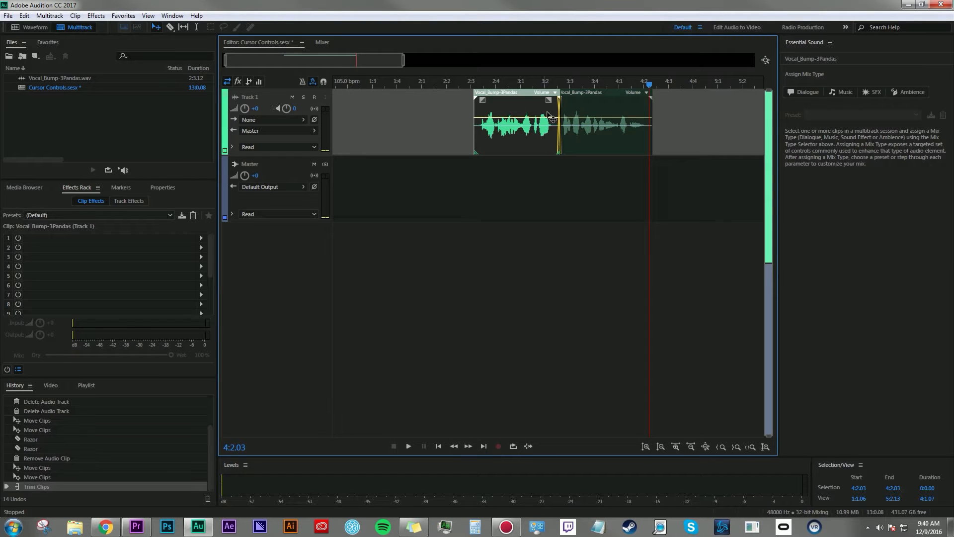
left_click(476, 118)
key("space")
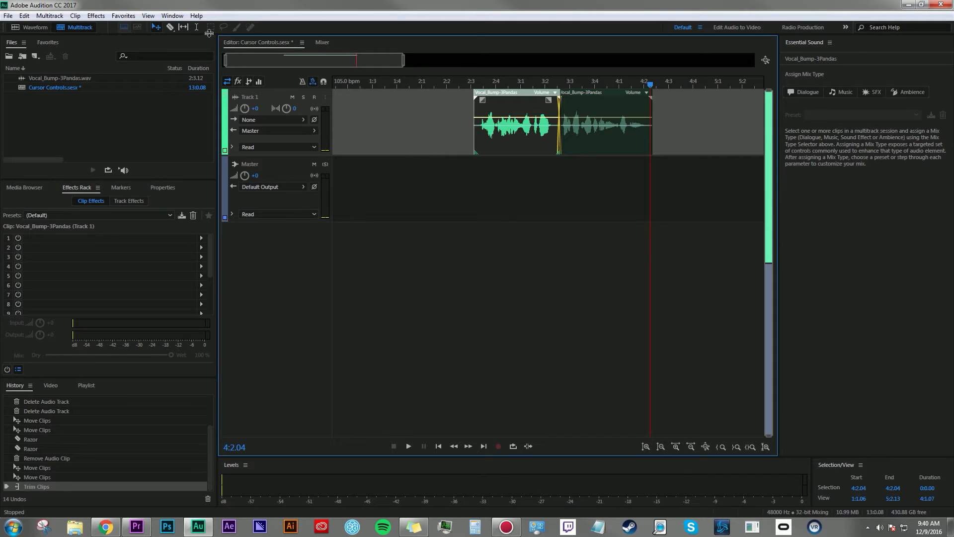
left_click(123, 15)
left_click(196, 15)
left_click(492, 187)
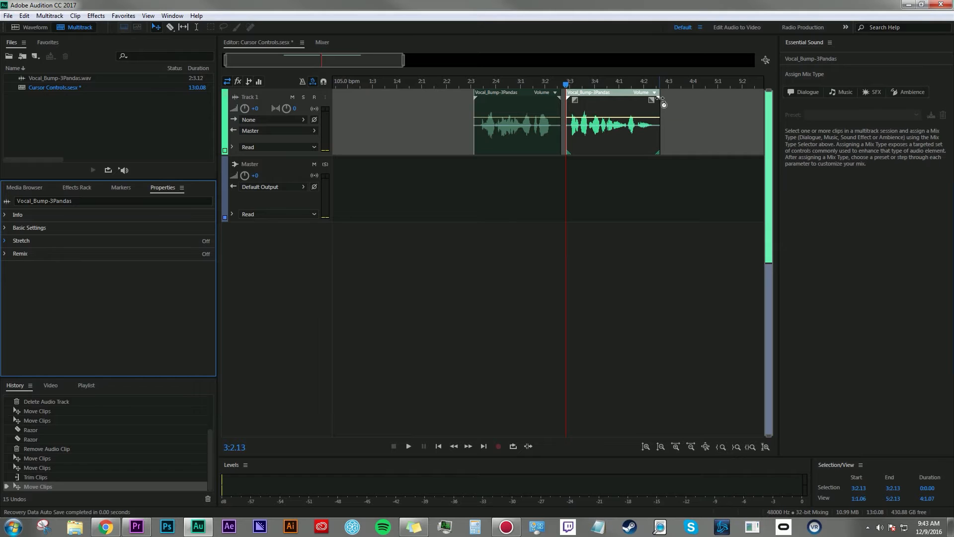
- Stretch the last vocal clip to 186% of its length and play it back
left_click_drag(660, 98, 740, 101)
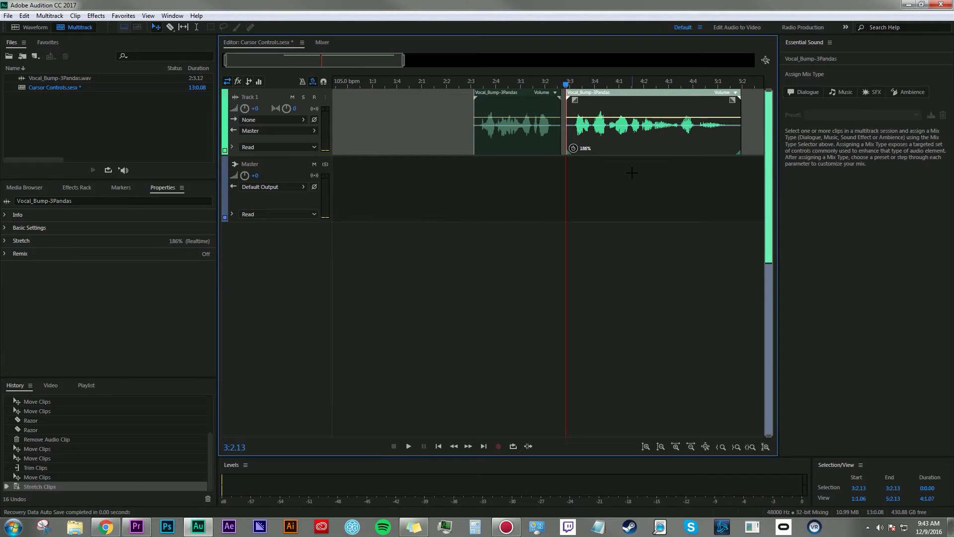
key("space")
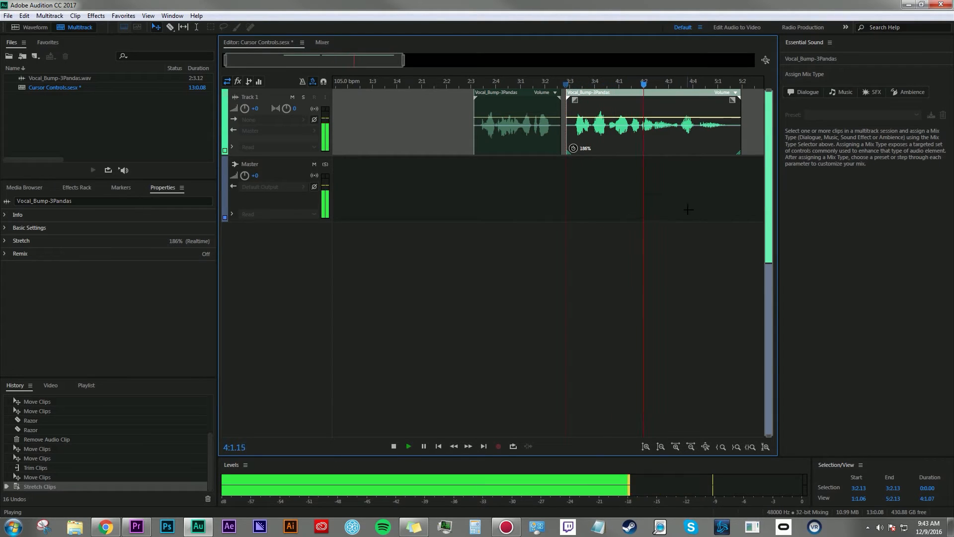
key("space")
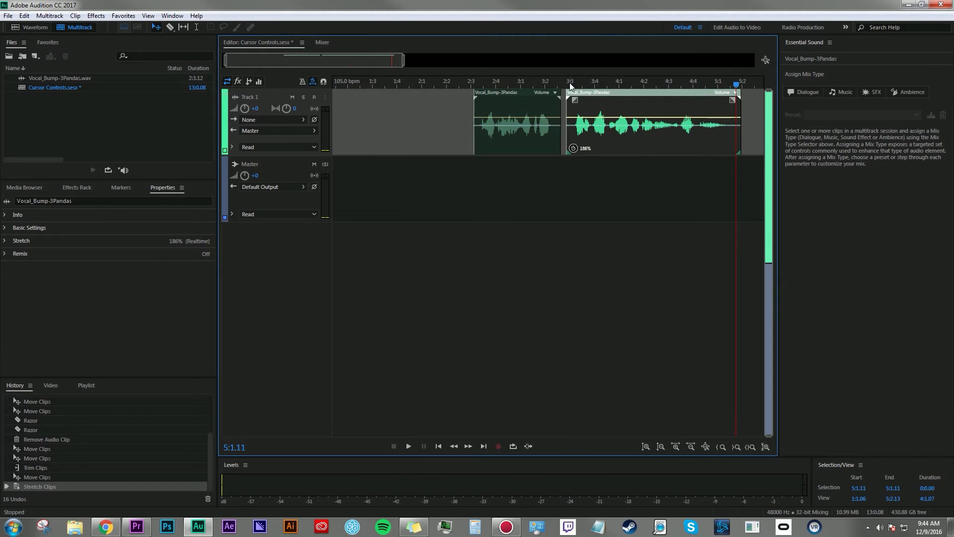
- Reduce the last vocal clip's stretch to 170% and play it from 3:3.01
left_click_drag(734, 99, 725, 100)
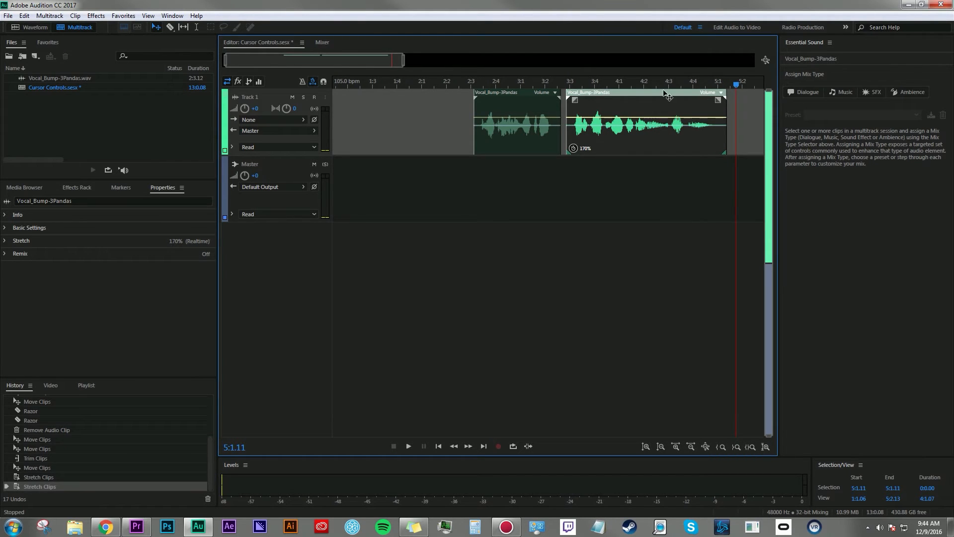
left_click(571, 85)
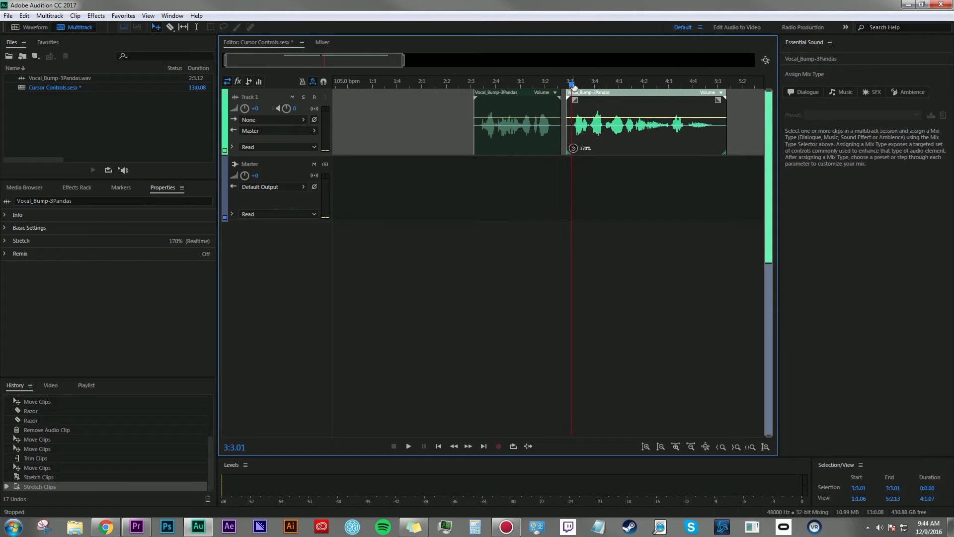
key("space")
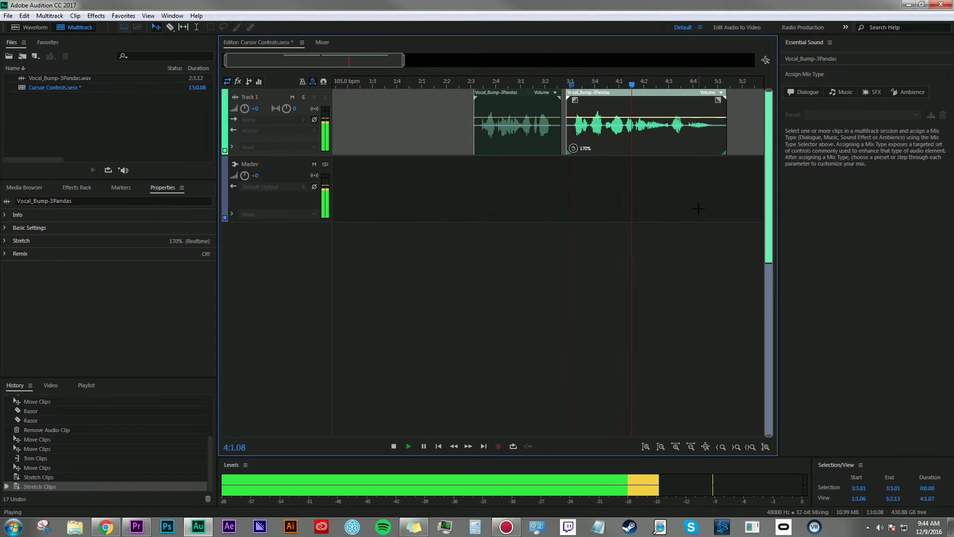
- Compress the last vocal clip to about 58% of its length and play it from its start
left_click(568, 85)
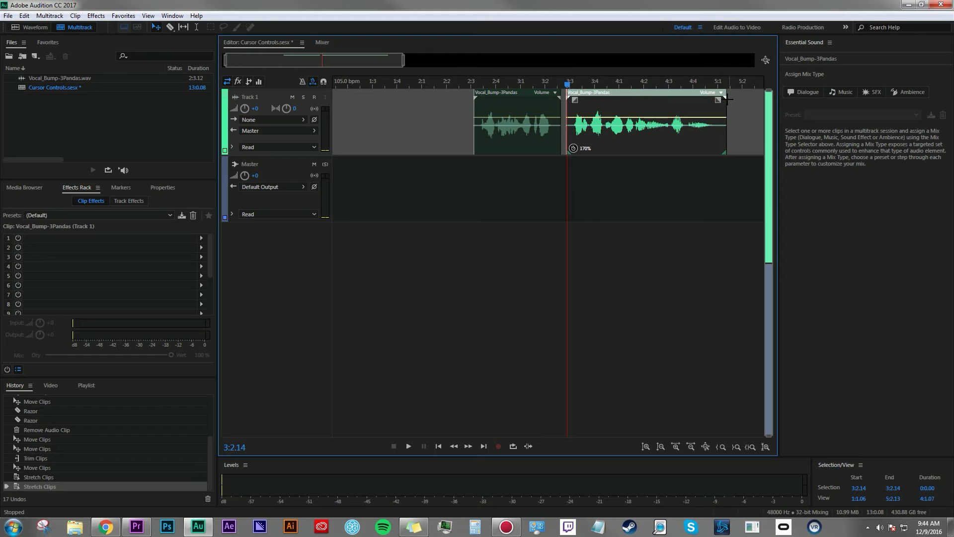
left_click_drag(725, 100, 620, 101)
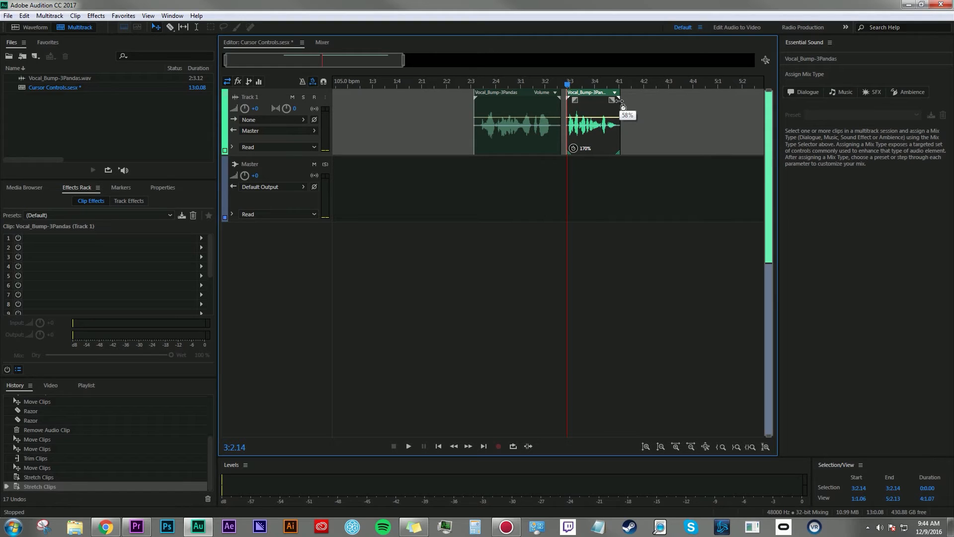
left_click_drag(621, 102, 618, 101)
key("space")
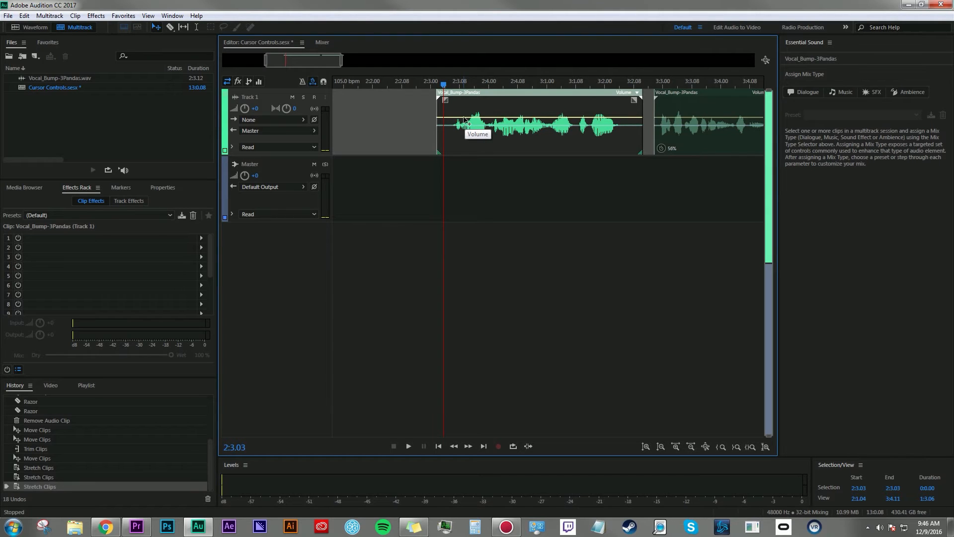
- Add four keyframes spread along the first vocal clip's volume envelope
left_click(460, 118)
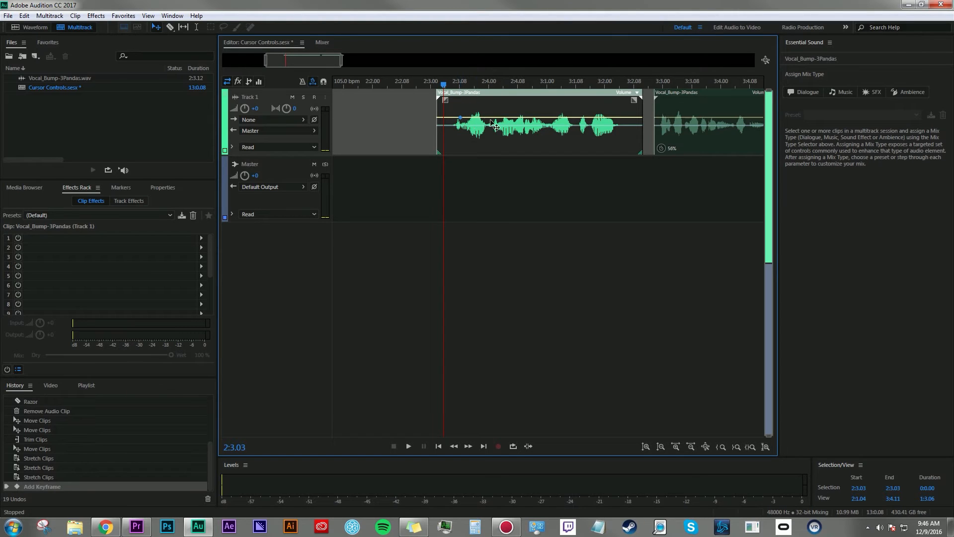
left_click(515, 118)
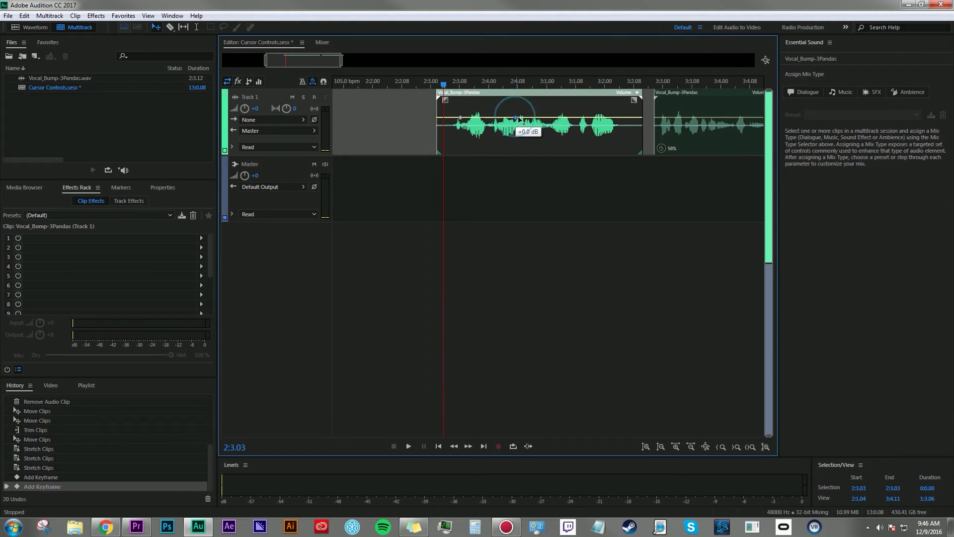
left_click(577, 118)
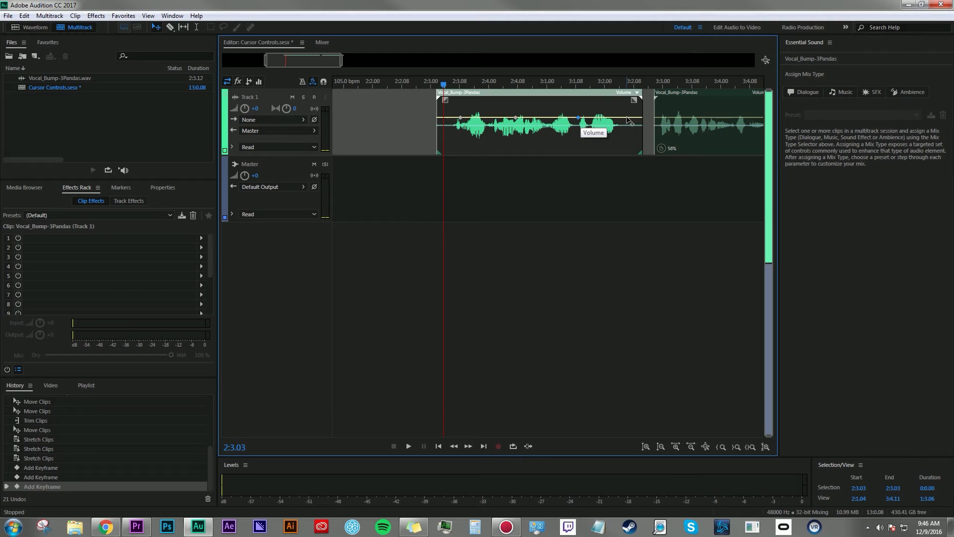
left_click(627, 117)
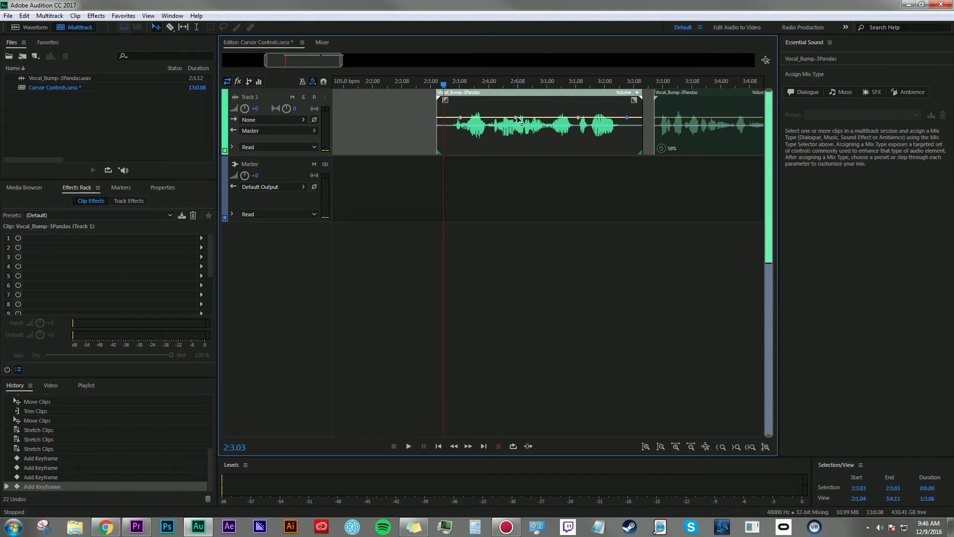
- Raise the second volume keyframe, move the fourth down and earlier, and add a raised fifth keyframe near the clip's end
left_click_drag(516, 118, 518, 103)
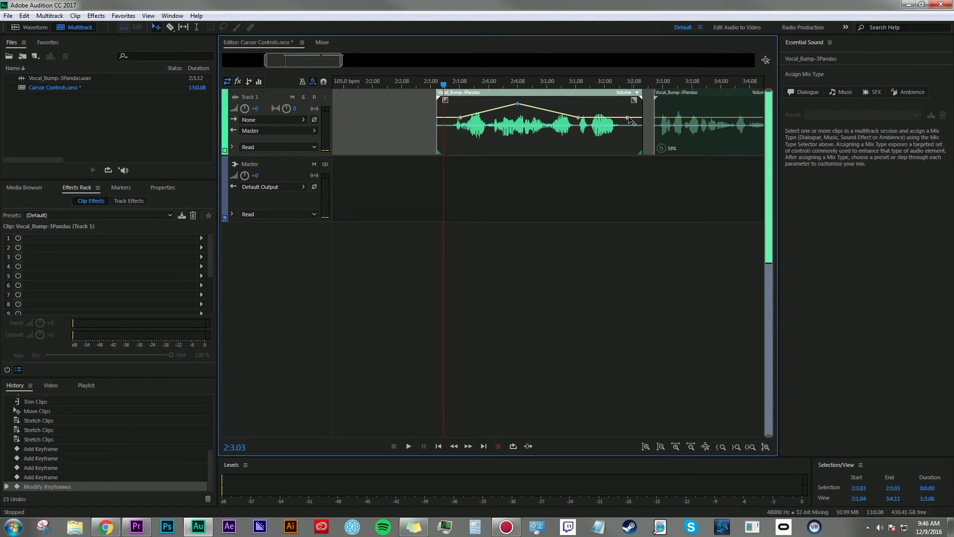
left_click_drag(627, 119, 593, 146)
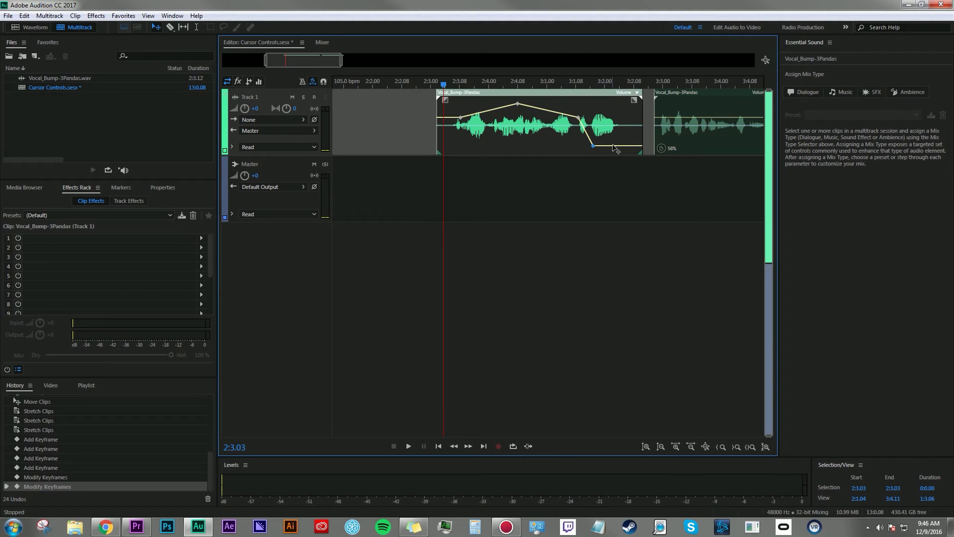
left_click(619, 147)
left_click_drag(618, 146, 616, 105)
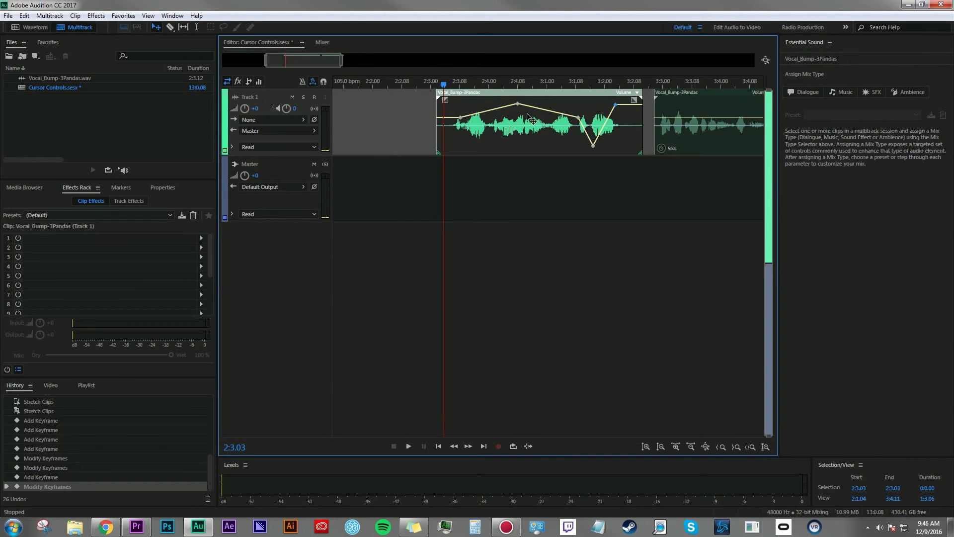
- Lower the first volume keyframe, shift the second slightly down and earlier, and move the third up and earlier
left_click_drag(460, 118, 463, 136)
left_click_drag(517, 104, 515, 106)
left_click_drag(576, 118, 564, 110)
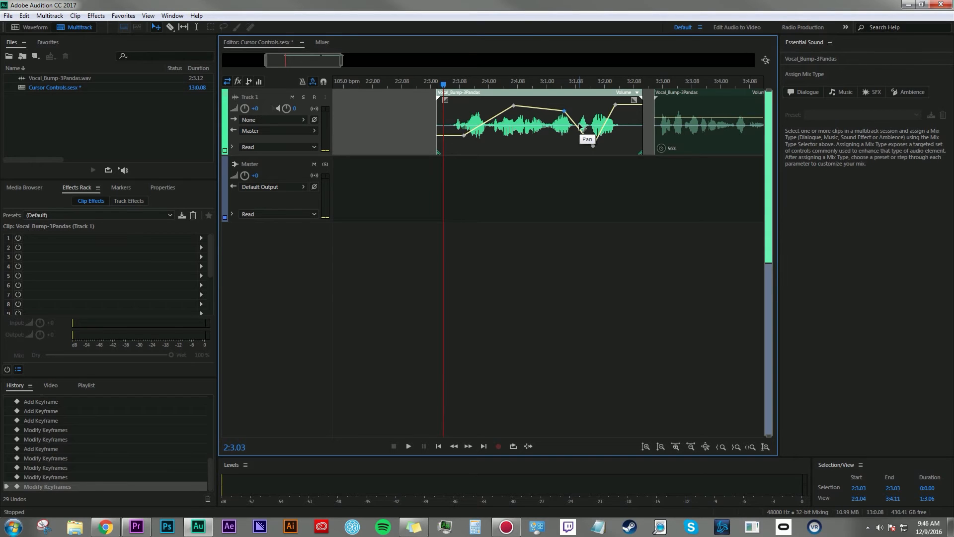
- Play the first vocal clip from 2:3.05 to check its volume automation
key("Right")
key("Right")
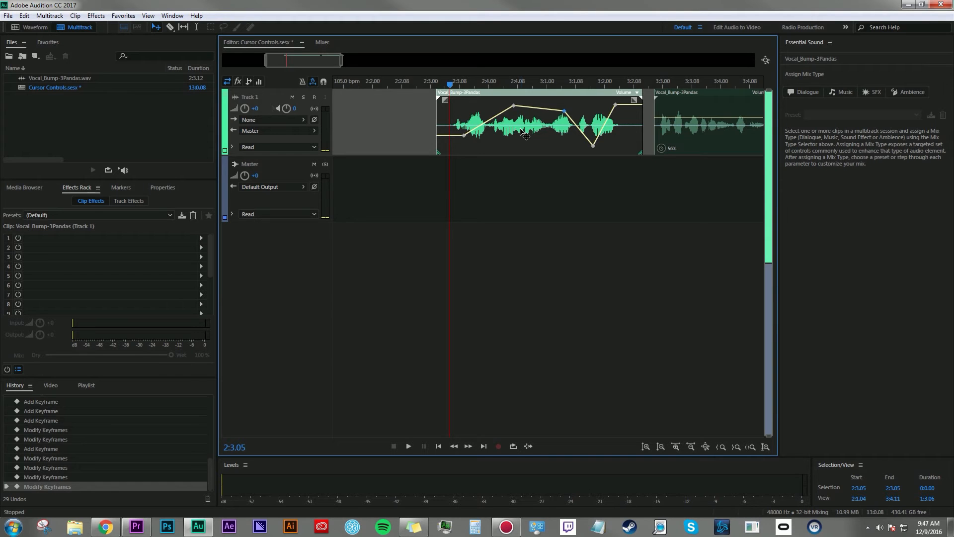
key("space")
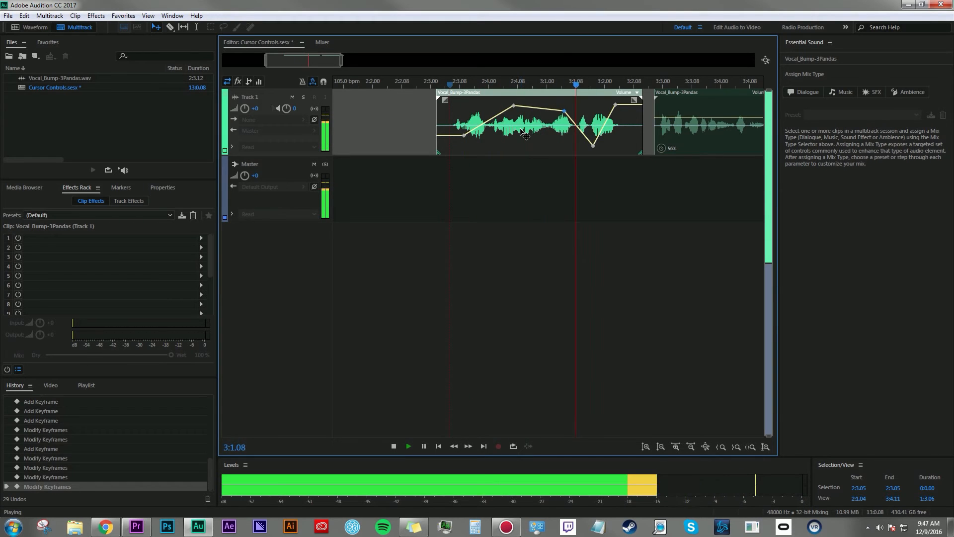
key("space")
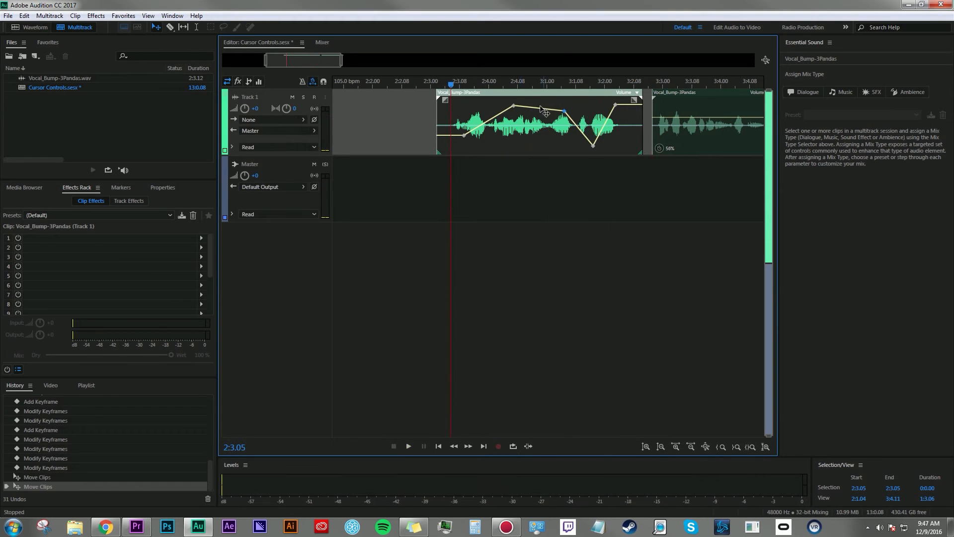
- Select all keyframes on the first vocal clip's volume envelope and delete them
right_click(515, 109)
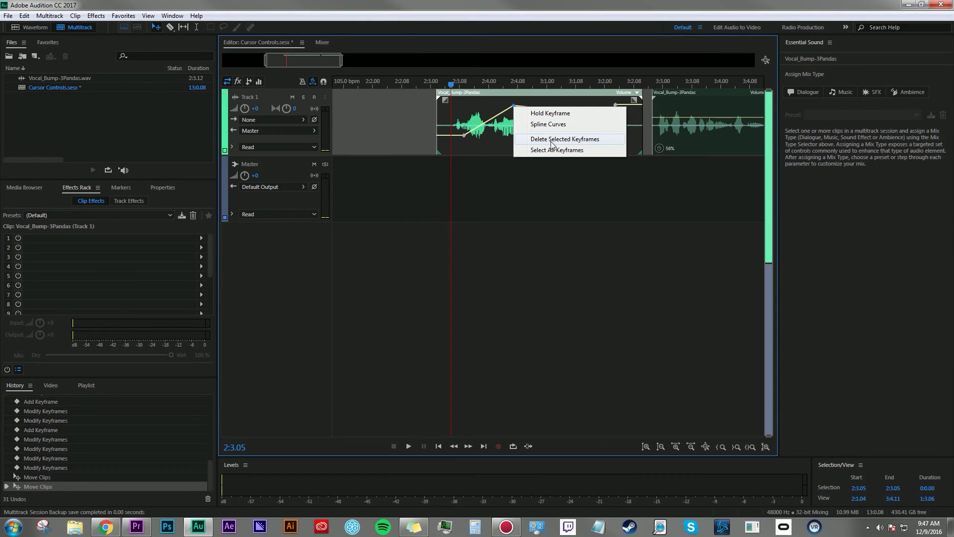
left_click(553, 150)
right_click(514, 107)
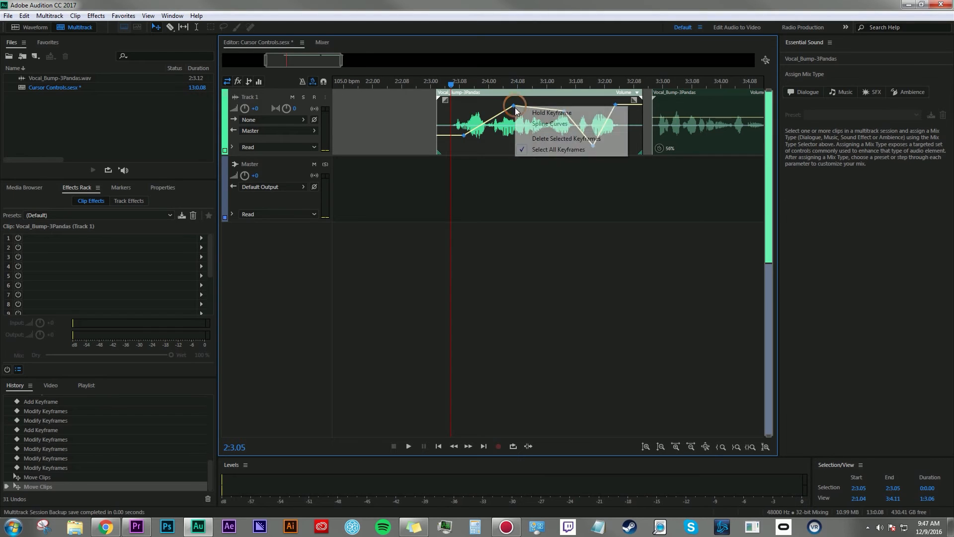
left_click(568, 140)
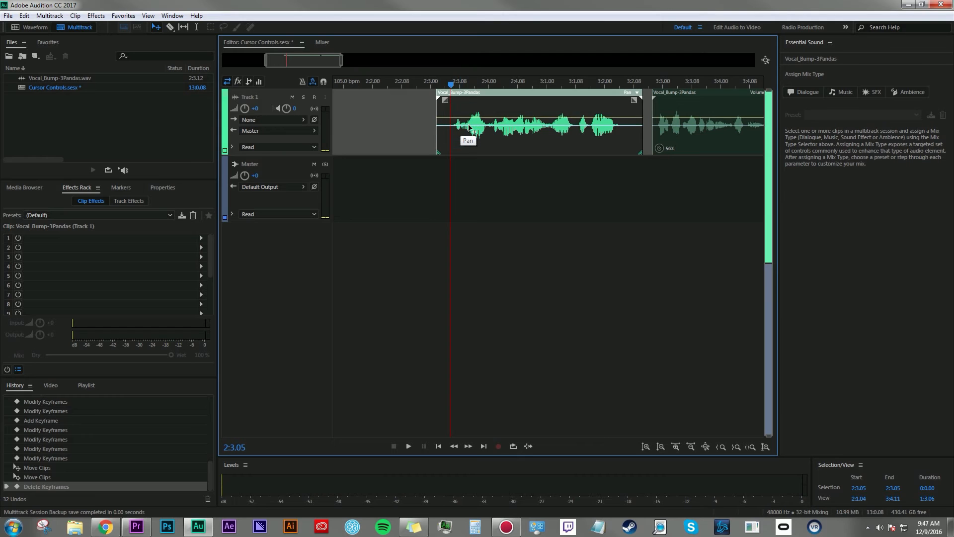
- Try shaping the first vocal clip's pan envelope with three keyframes, lowering the middle one and raising the first, and delete them all
left_click(531, 124)
left_click(611, 125)
left_click(463, 125)
left_click_drag(532, 125, 534, 153)
left_click_drag(462, 125, 466, 103)
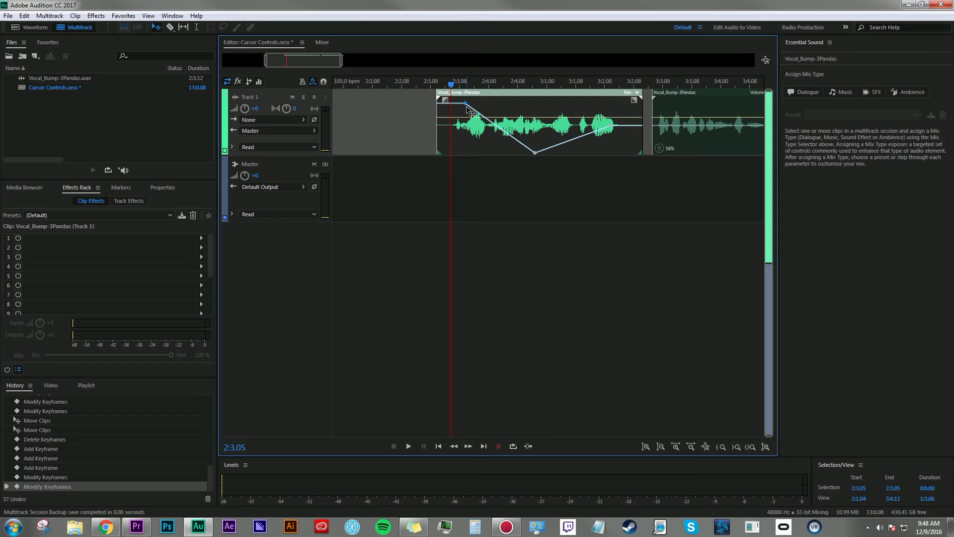
key("Delete")
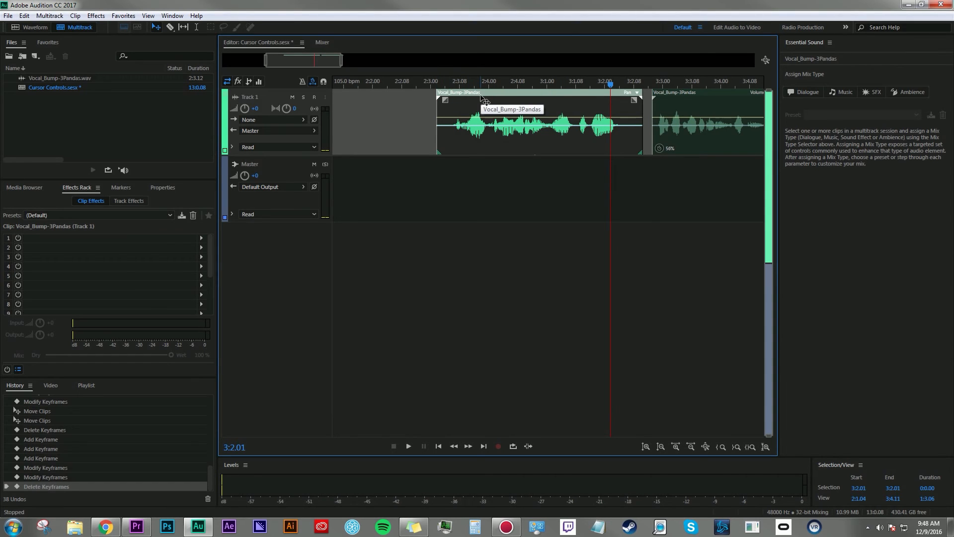
left_click(74, 17)
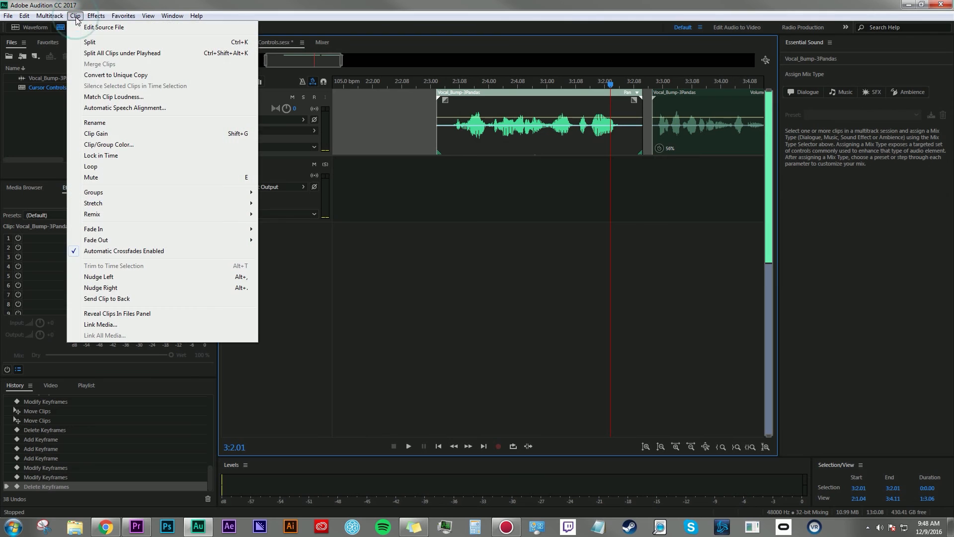
mouse_move(209, 229)
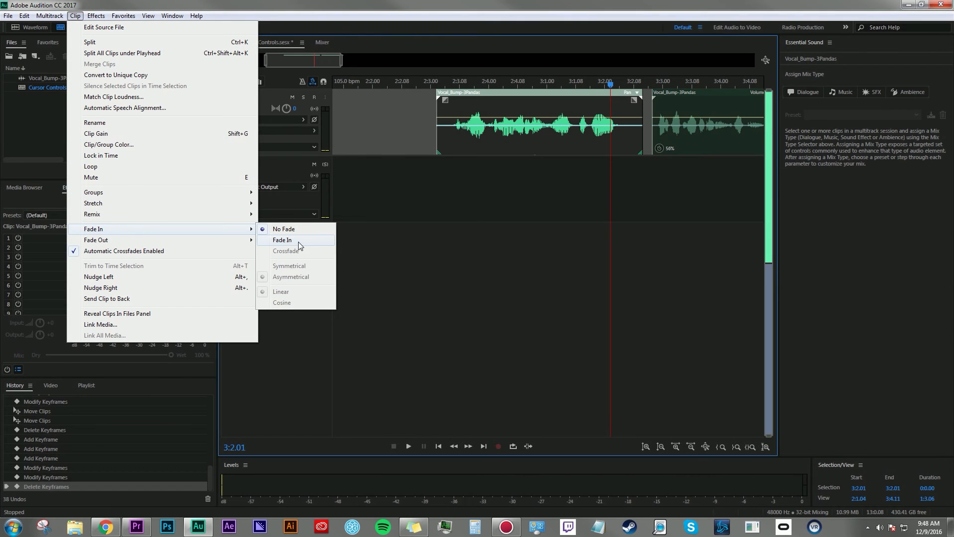
mouse_move(243, 241)
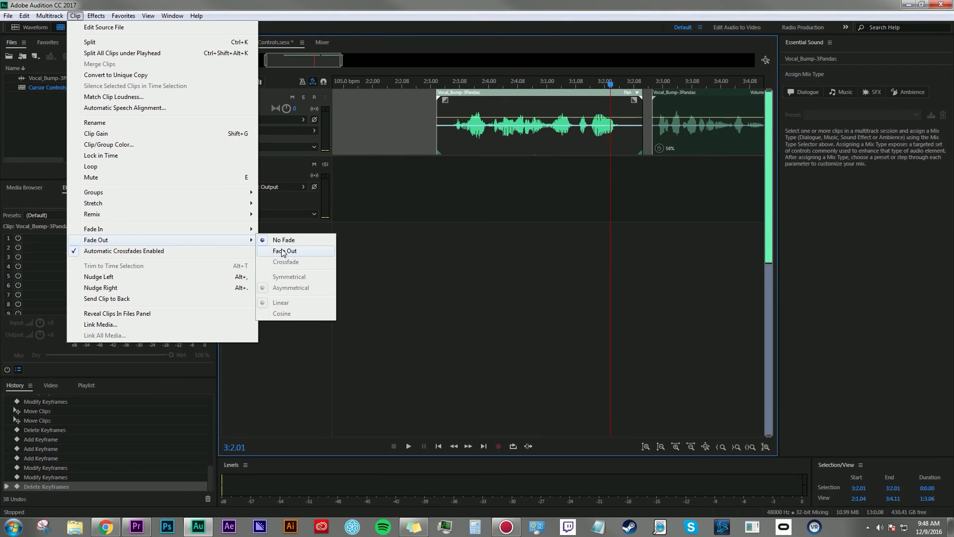
left_click(441, 198)
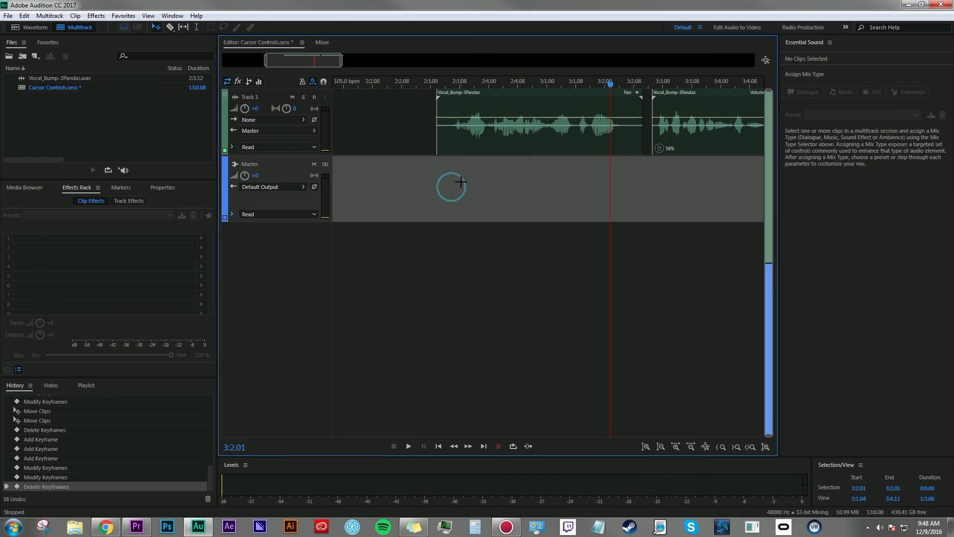
- Add curved fades at the start and end of the first vocal clip, extending the fade-in over roughly its first third
left_click(455, 102)
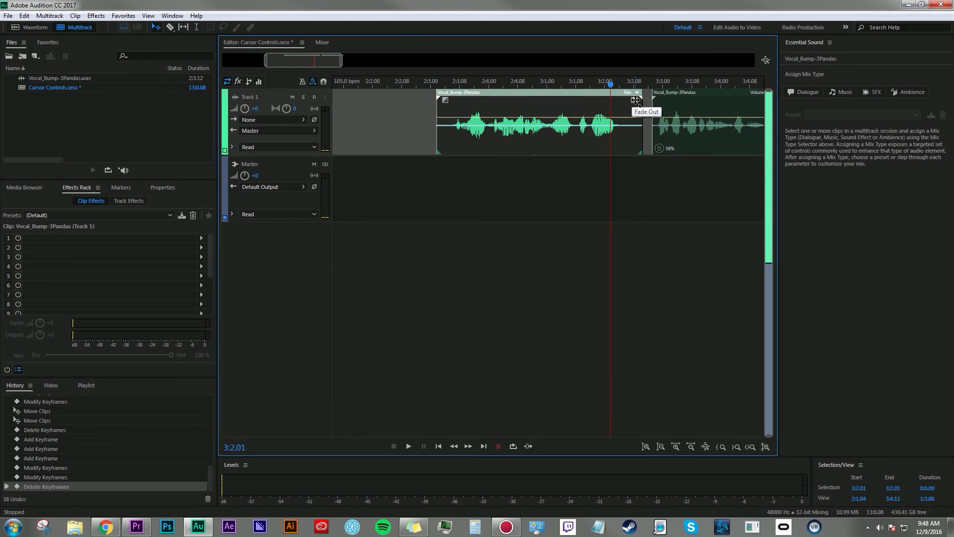
left_click_drag(443, 102, 477, 100)
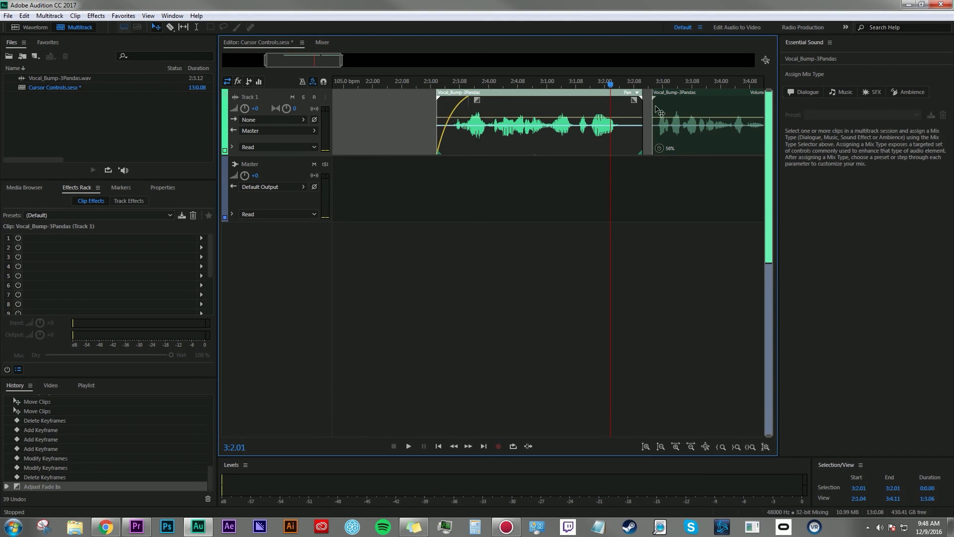
left_click_drag(635, 101, 596, 100)
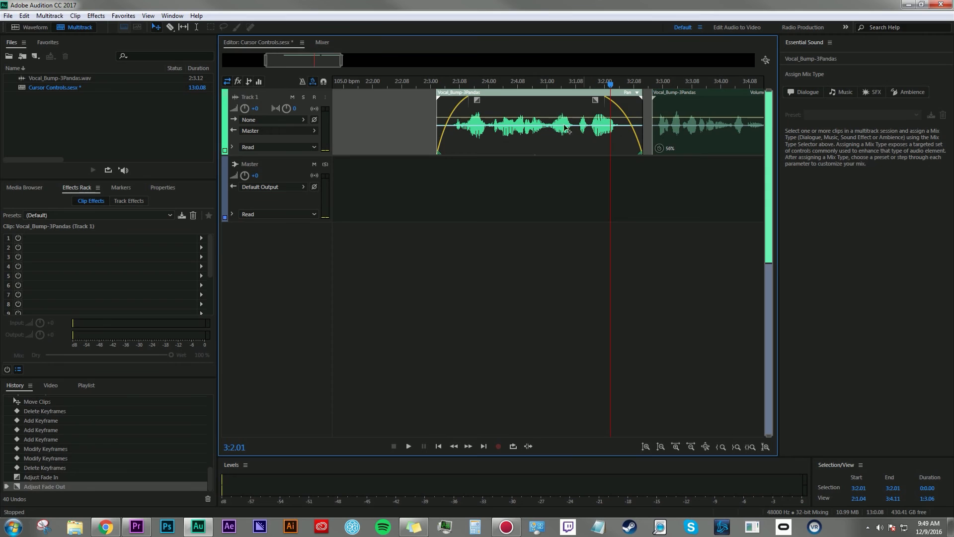
left_click_drag(481, 99, 489, 99)
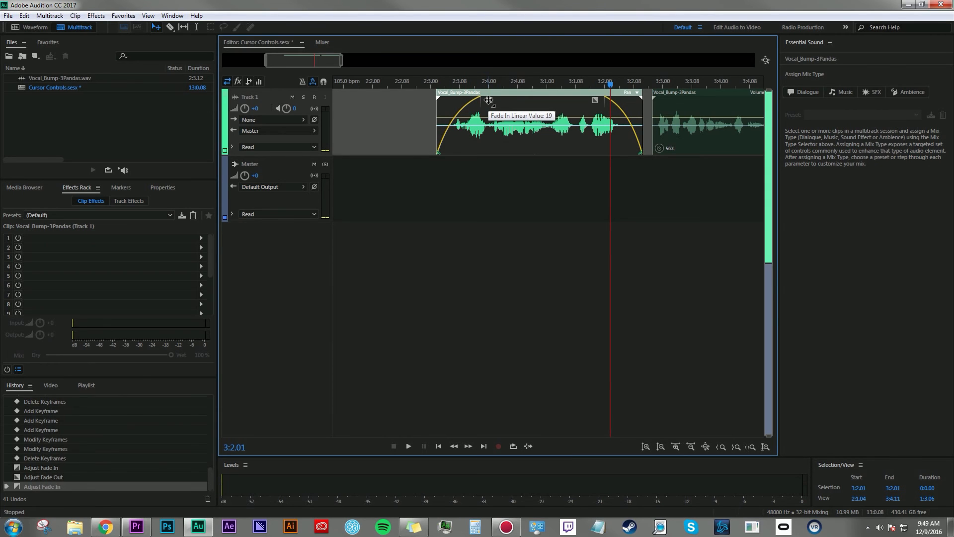
left_click_drag(489, 100, 512, 99)
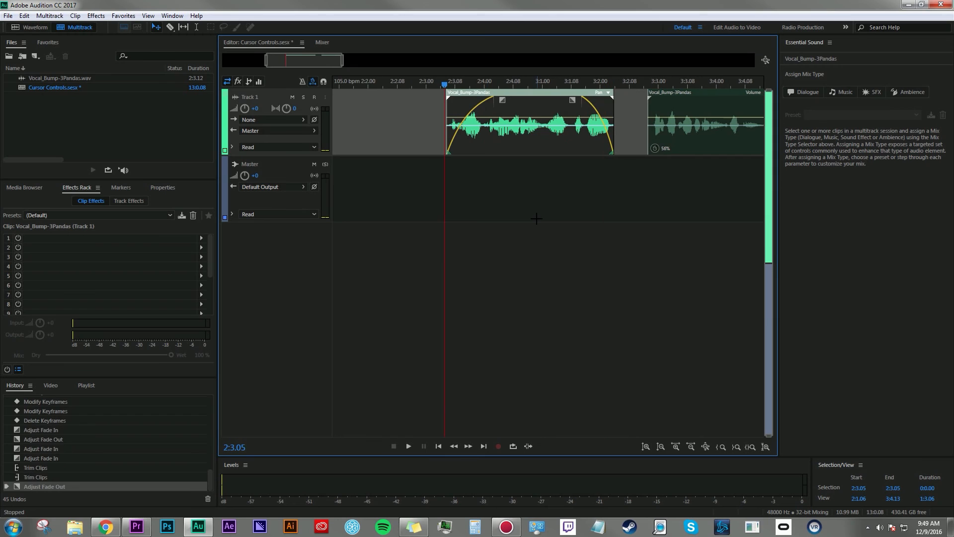